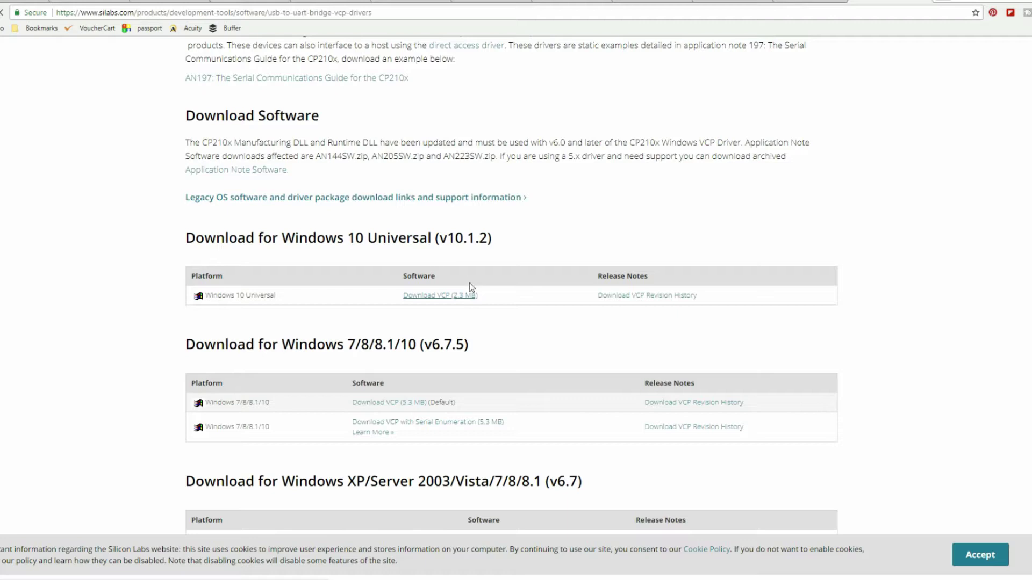
# Download the Windows 10 Universal VCP driver zip and extract it in Downloads.
pyautogui.click(431, 296)
pyautogui.click(71, 578)
pyautogui.click(97, 542)
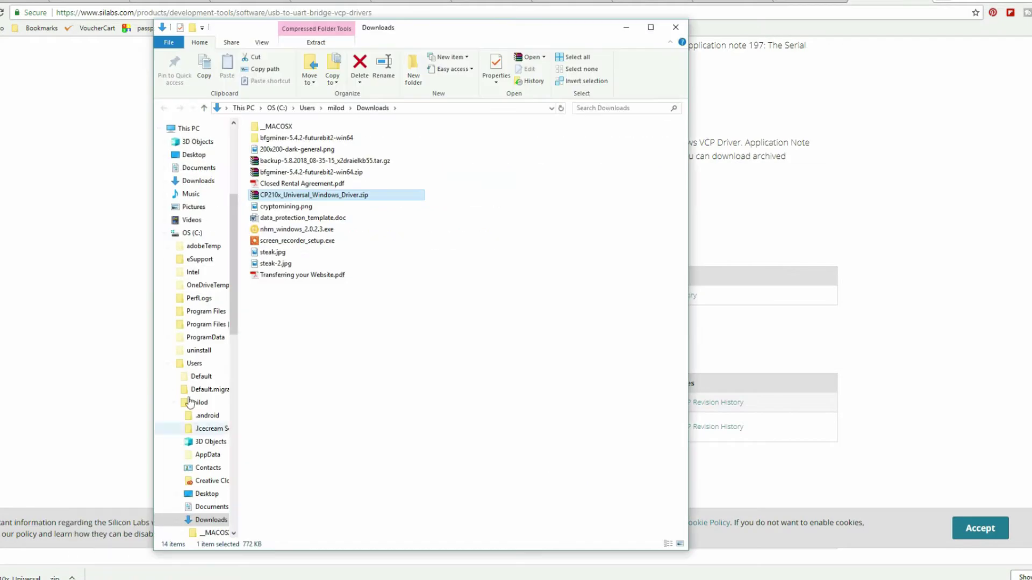
pyautogui.rightClick(264, 197)
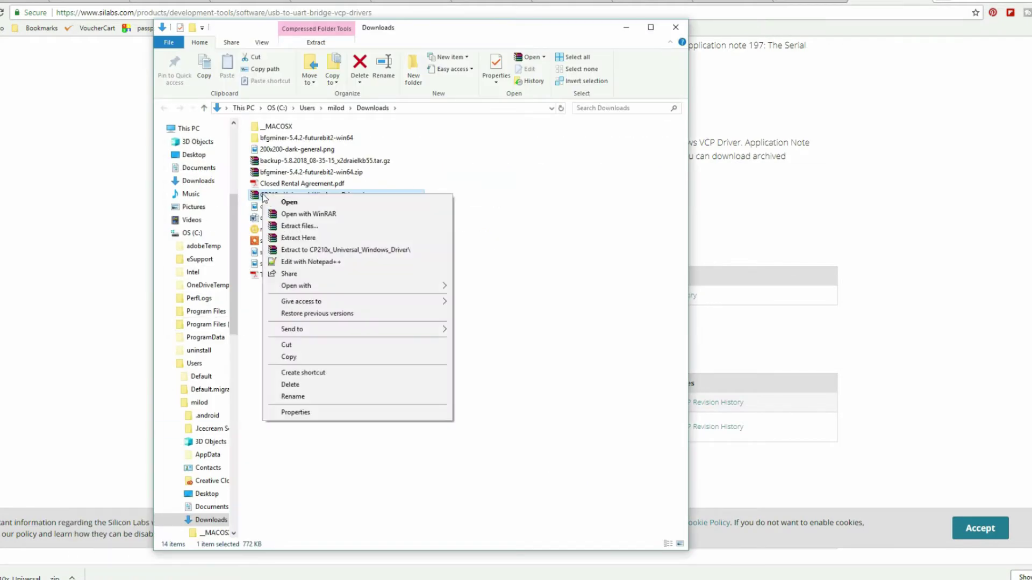
pyautogui.click(324, 239)
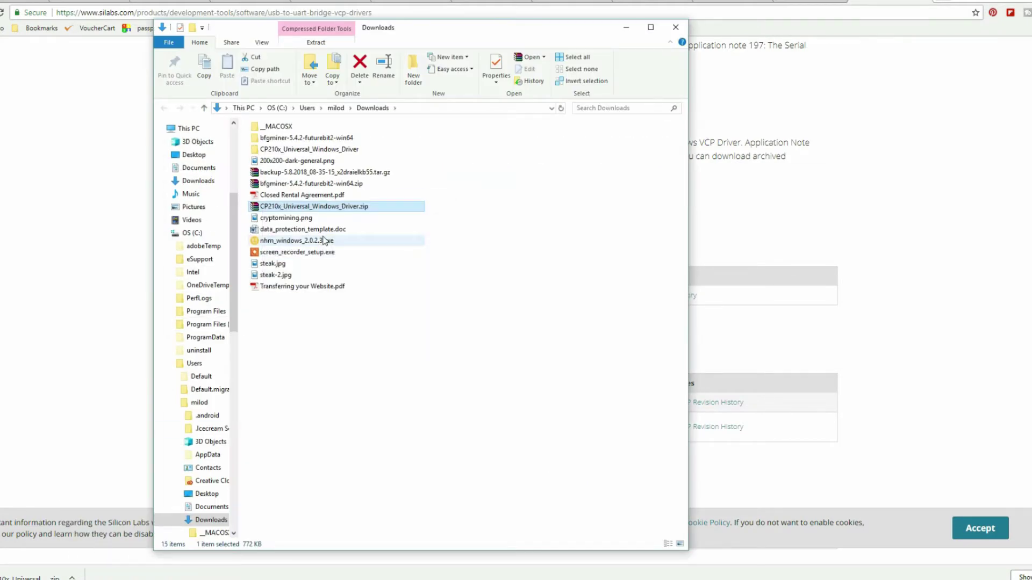
# Run CP210xVCPInstaller_x64.exe from the extracted CP210x_Universal_Windows_Driver folder and advance the wizard.
pyautogui.doubleClick(299, 149)
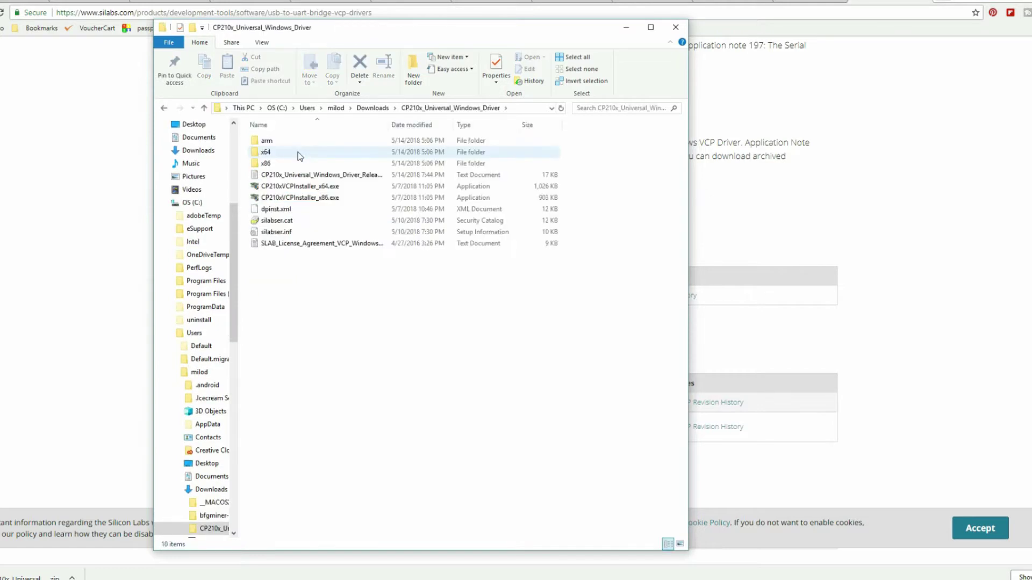
pyautogui.doubleClick(294, 186)
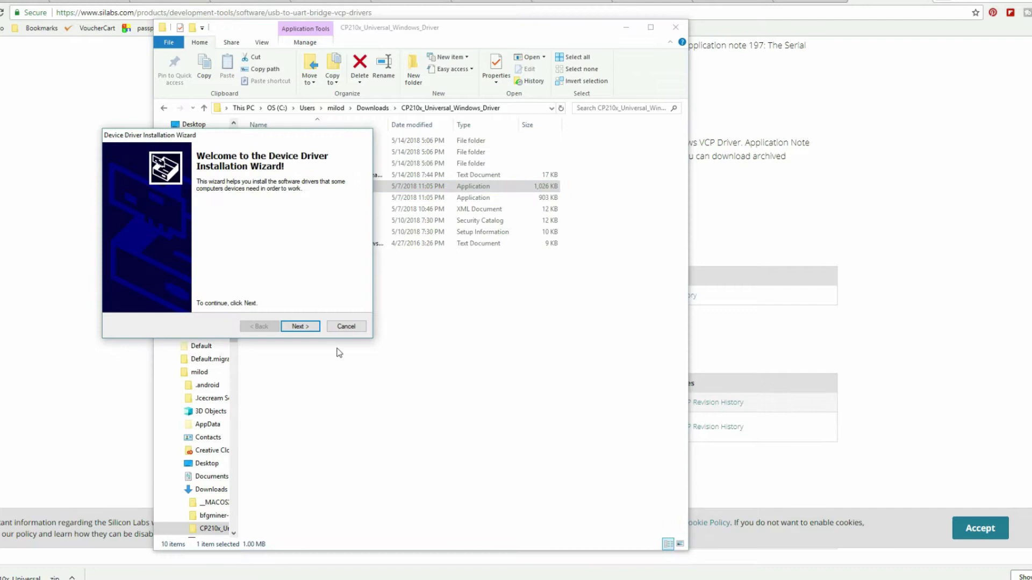
pyautogui.click(305, 326)
# Finish the driver install, then pick Bitmain Antminer as Main Hardware on the Join the Pool form.
pyautogui.click(305, 326)
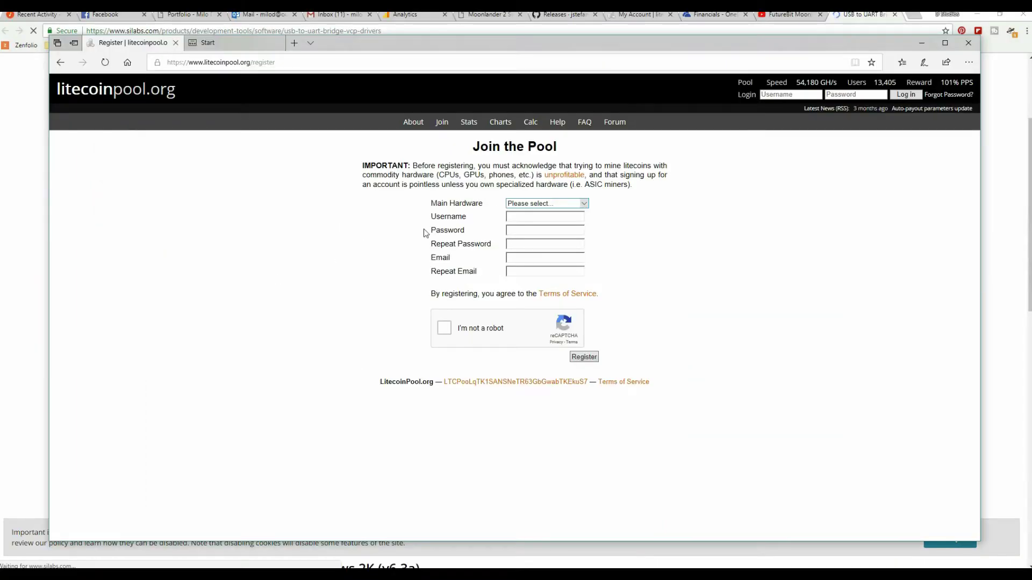
pyautogui.click(585, 205)
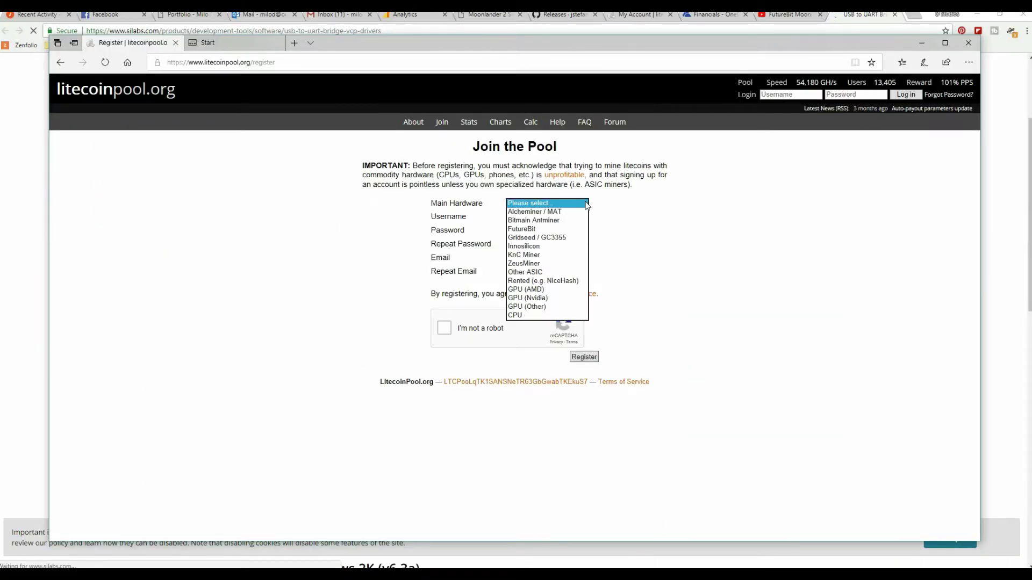
pyautogui.click(564, 221)
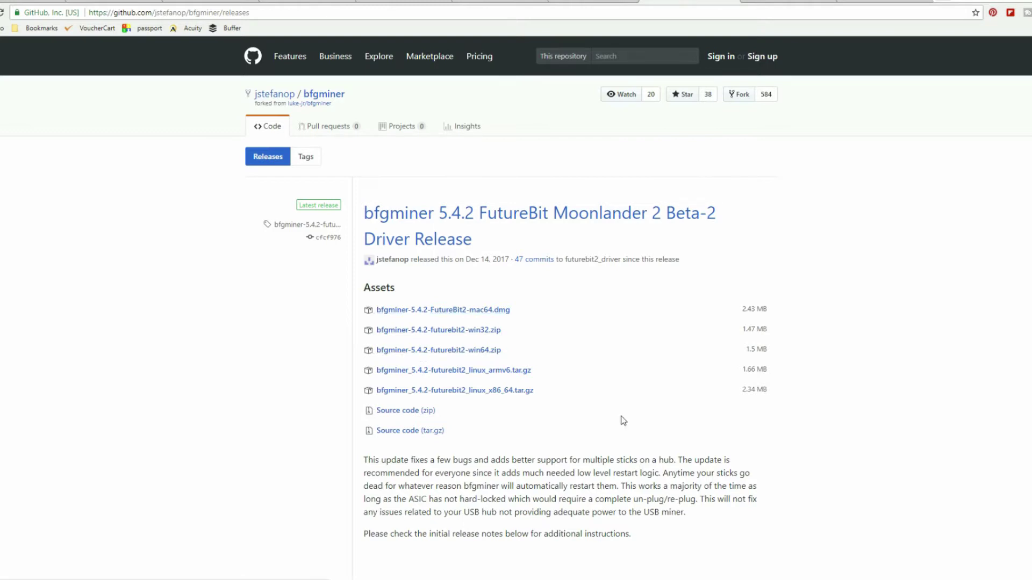
# Disable Norton Auto-Protect for 15 minutes from the system tray icon.
pyautogui.click(943, 579)
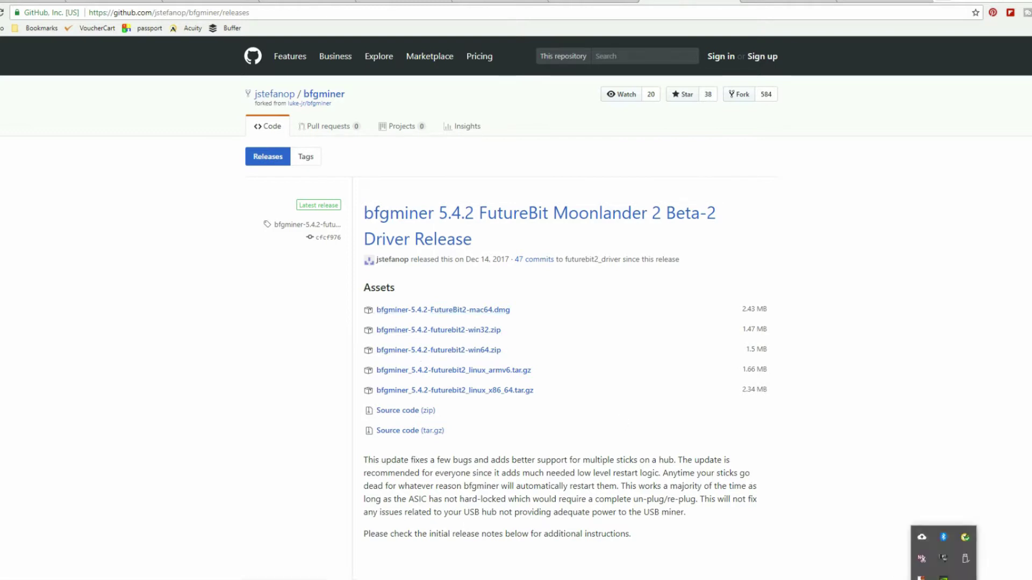
pyautogui.rightClick(964, 536)
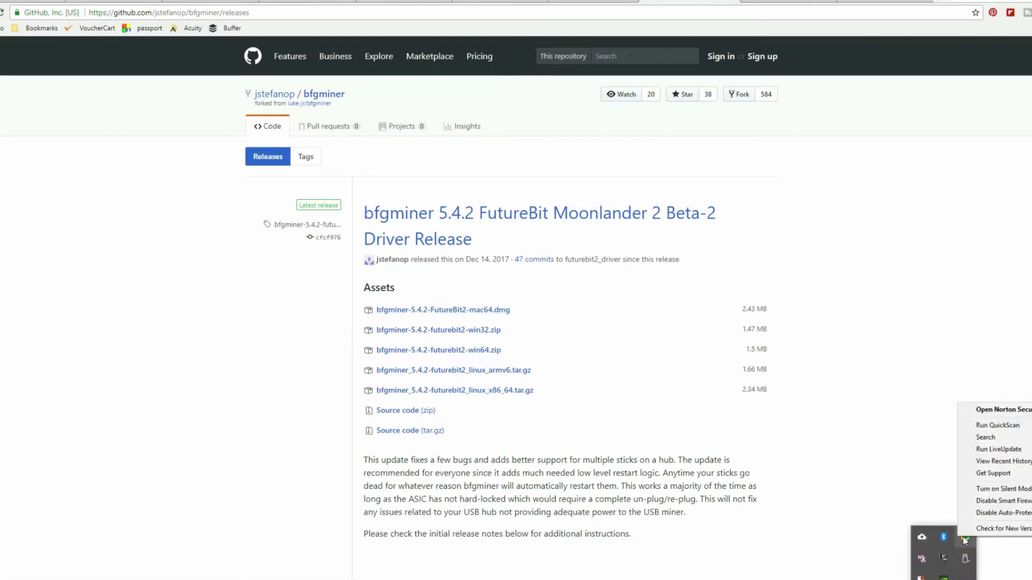
pyautogui.click(991, 514)
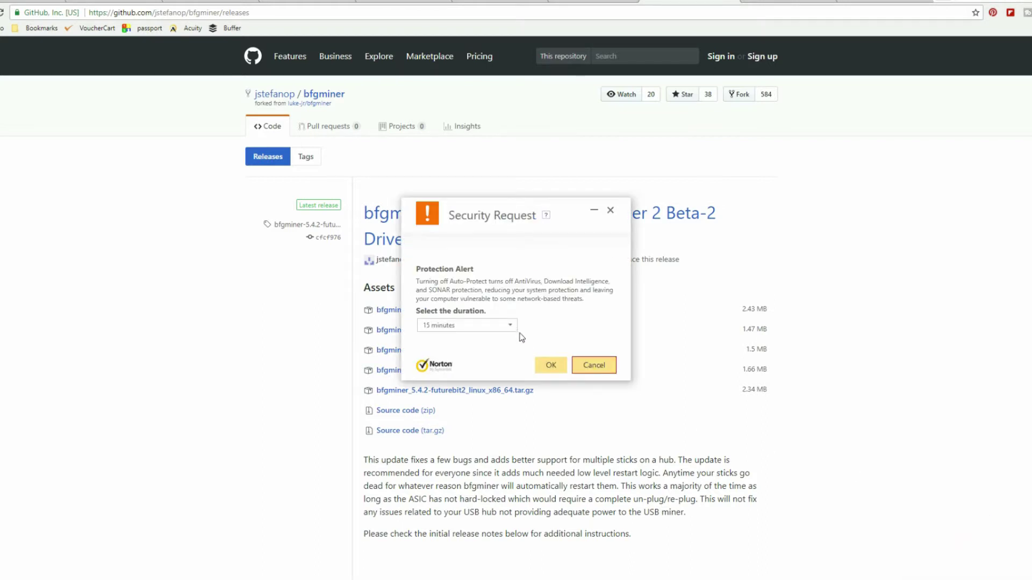
pyautogui.click(551, 365)
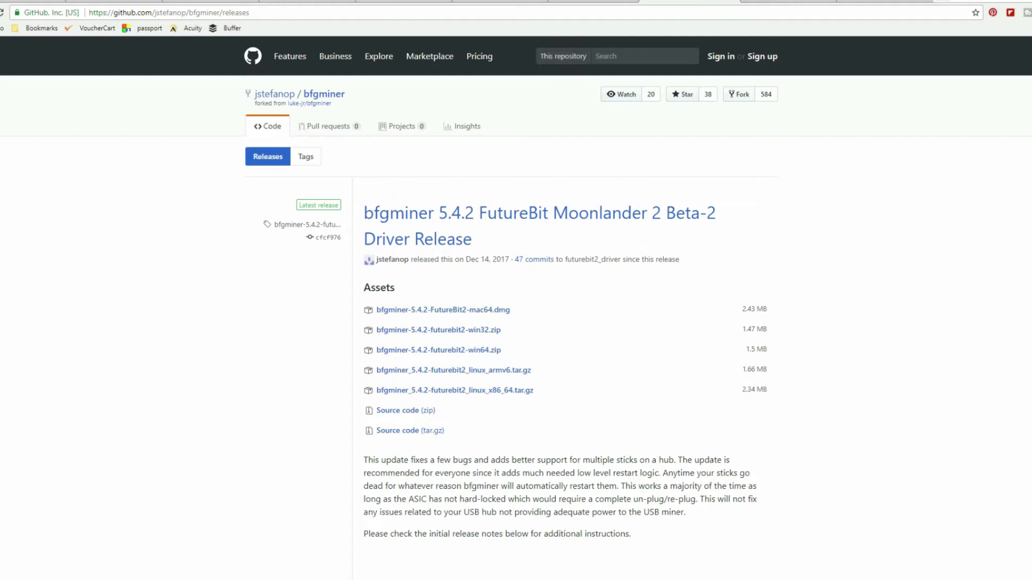
# Disable Norton Smart Firewall and download bfgminer-5.4.2-futurebit2-win64.zip from GitHub.
pyautogui.rightClick(965, 537)
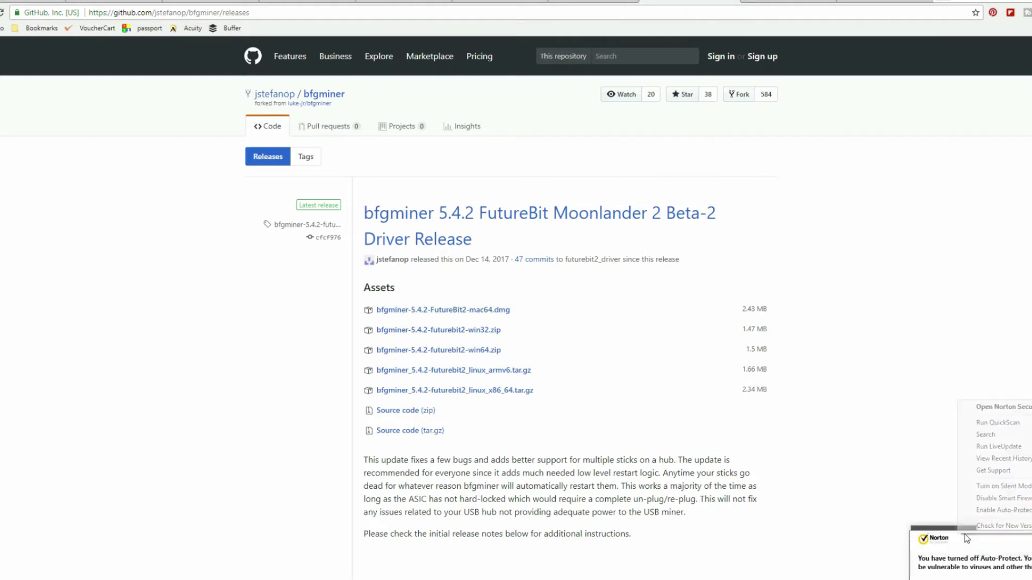
pyautogui.click(987, 504)
pyautogui.click(555, 364)
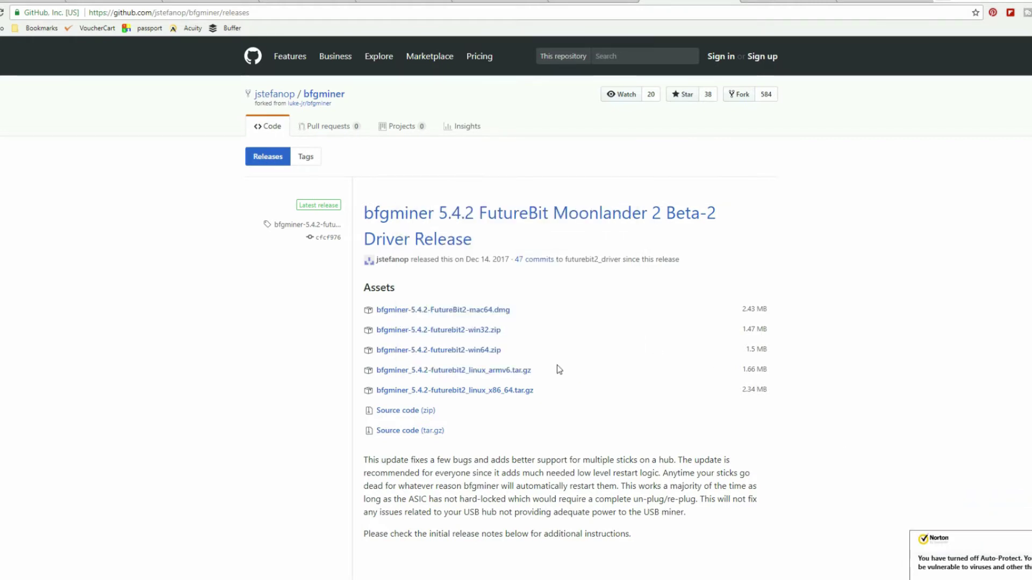
pyautogui.click(445, 351)
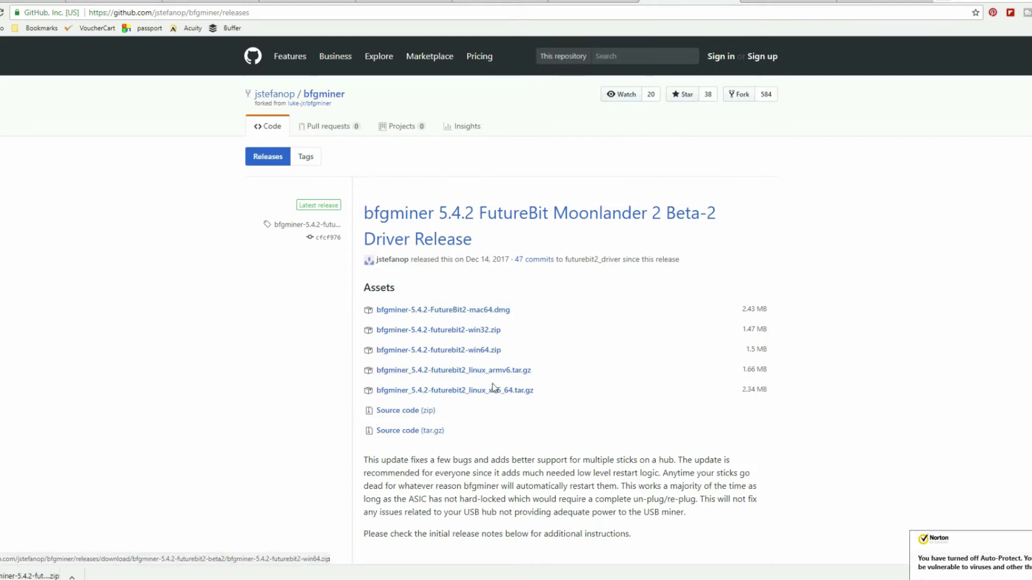
# Extract the downloaded bfgminer-5.4.2-futurebit2-win64 zip in Downloads.
pyautogui.click(72, 576)
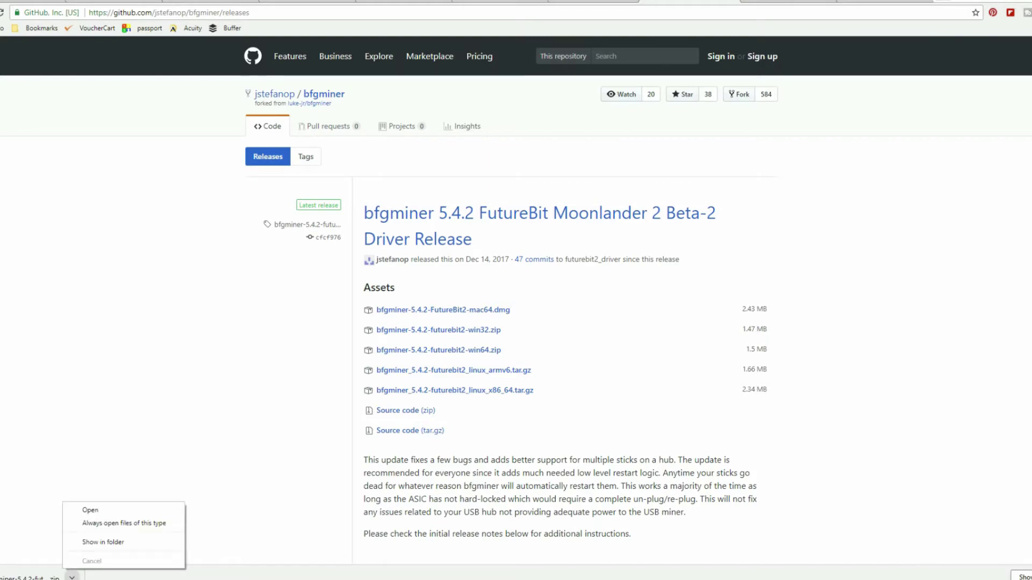
pyautogui.click(100, 544)
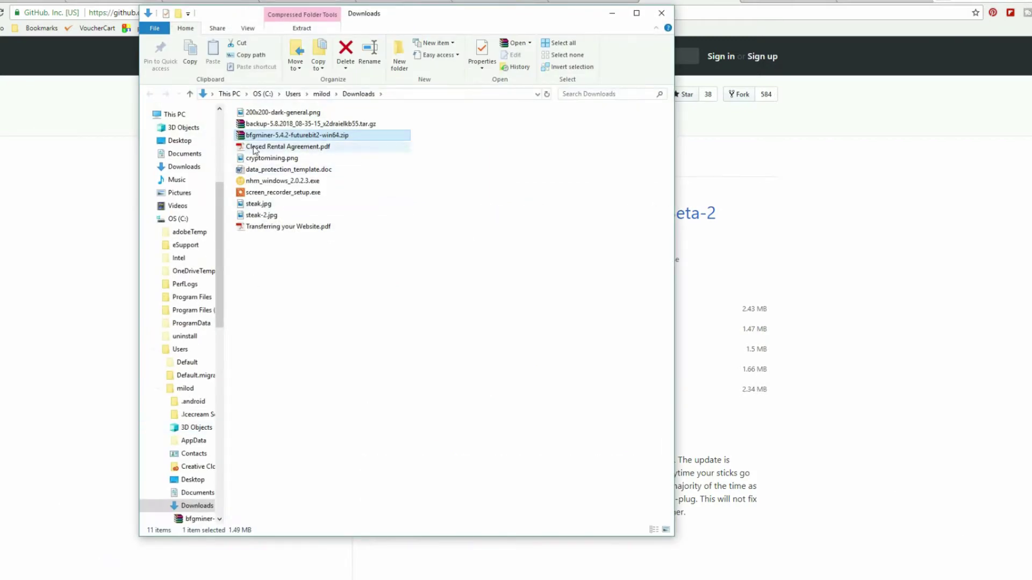
pyautogui.rightClick(255, 139)
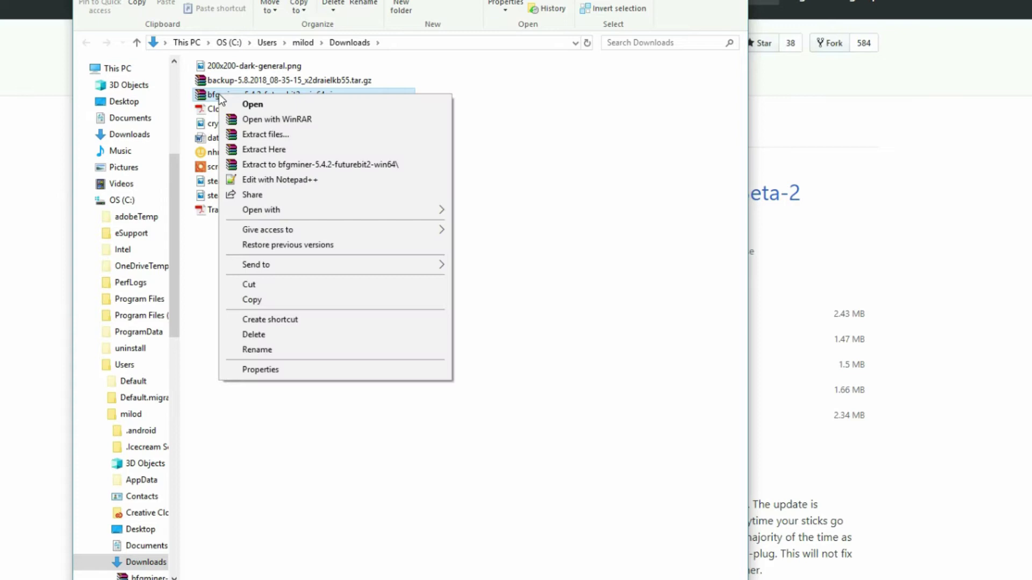
pyautogui.click(304, 149)
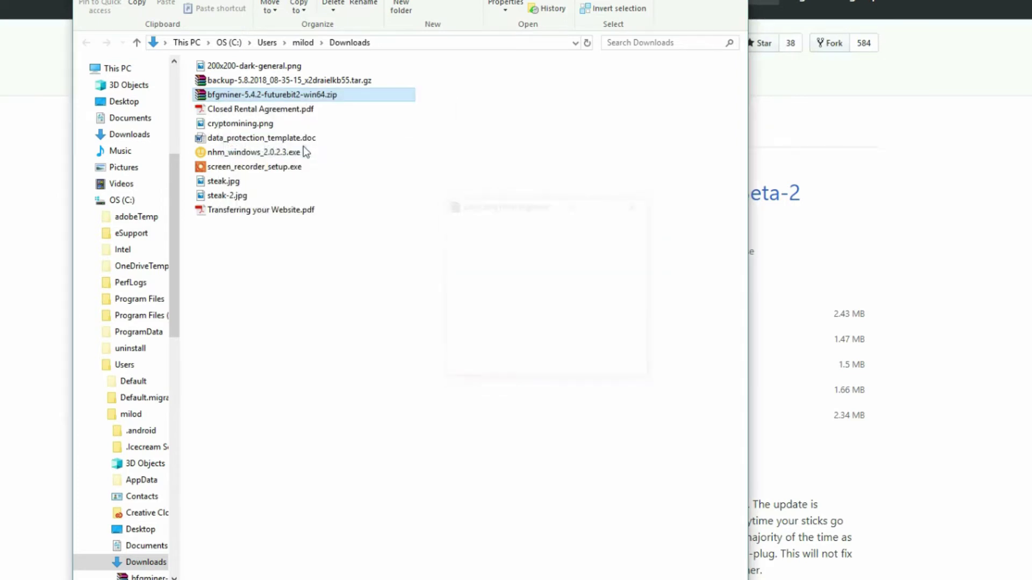
# Copy the bfgminer-5.4.2-futurebit2-win64 folder into Documents\Crypto Stuff.
pyautogui.click(263, 81)
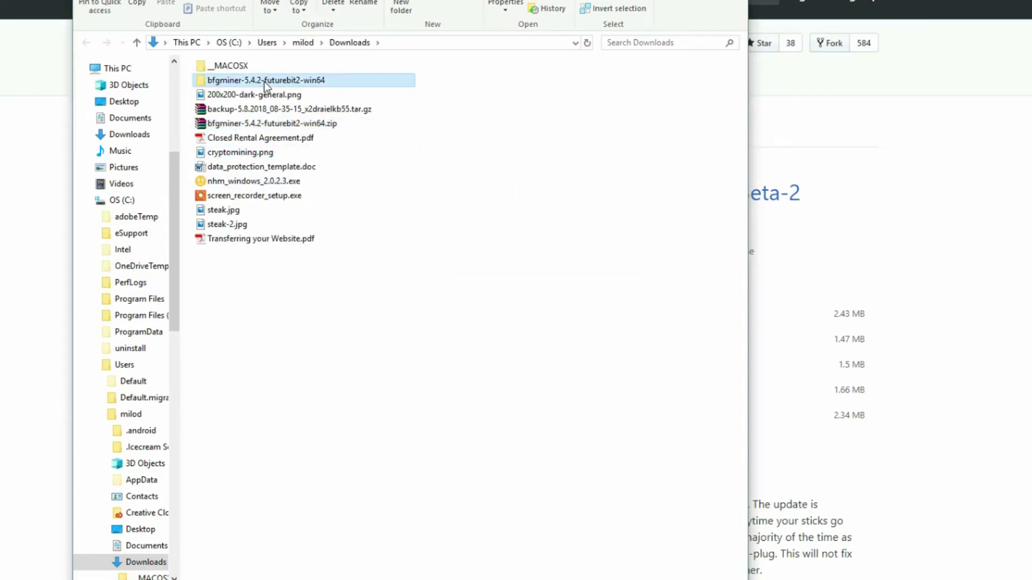
pyautogui.rightClick(203, 81)
pyautogui.click(243, 379)
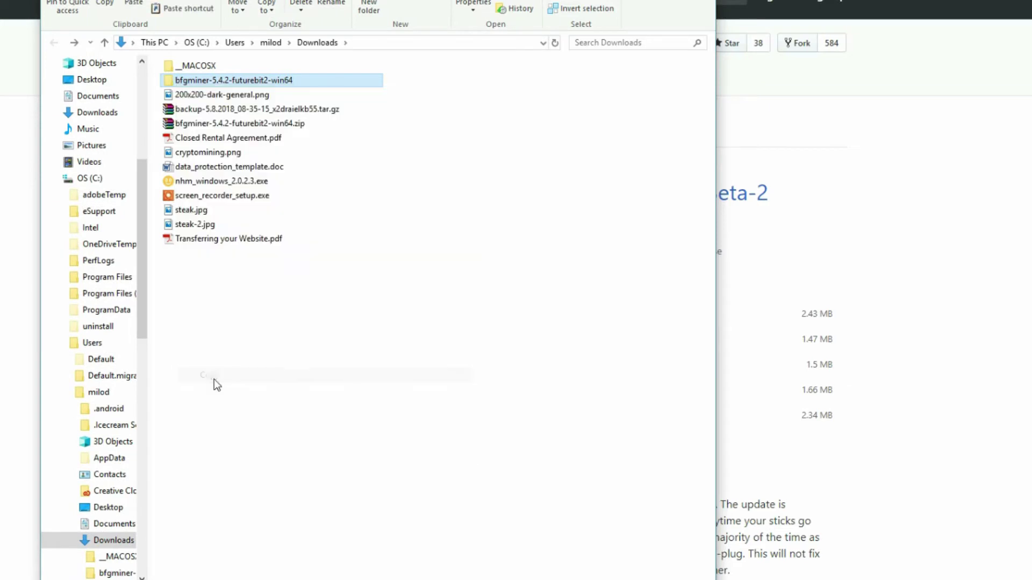
pyautogui.click(114, 524)
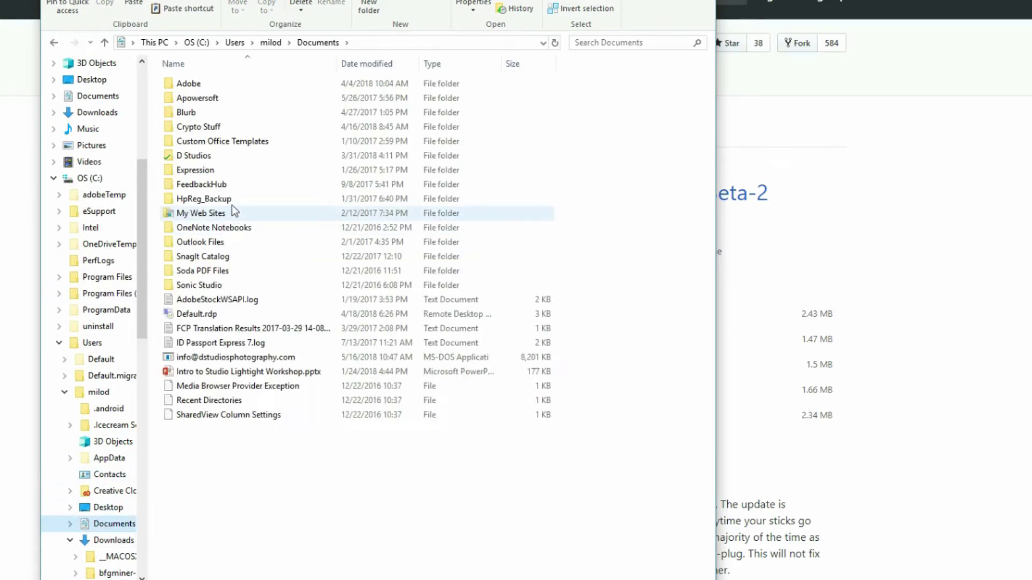
pyautogui.doubleClick(211, 129)
pyautogui.rightClick(195, 217)
pyautogui.click(228, 310)
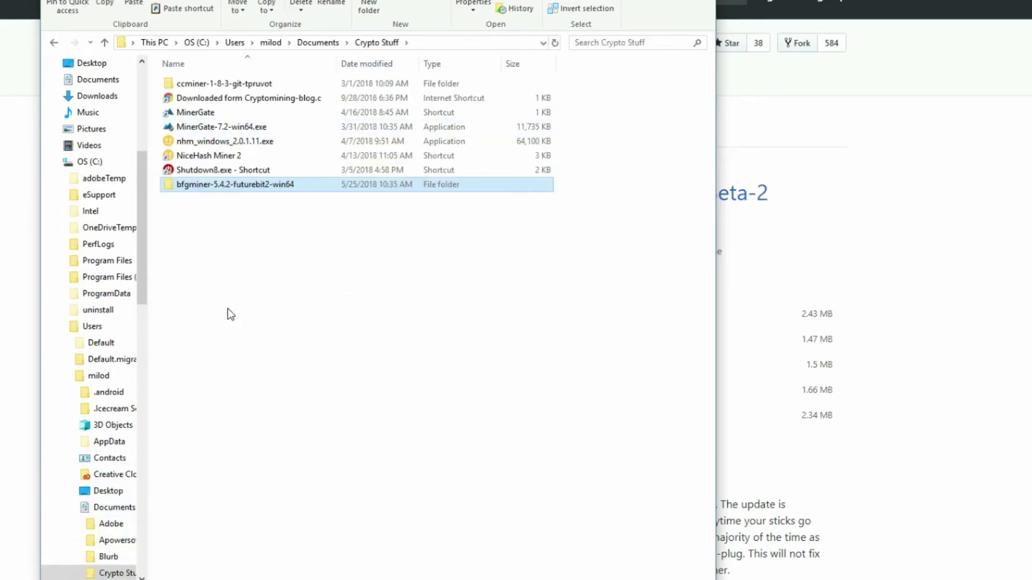
# Open Start_Moonlander2.bat from the copied folder in Notepad for editing.
pyautogui.doubleClick(192, 185)
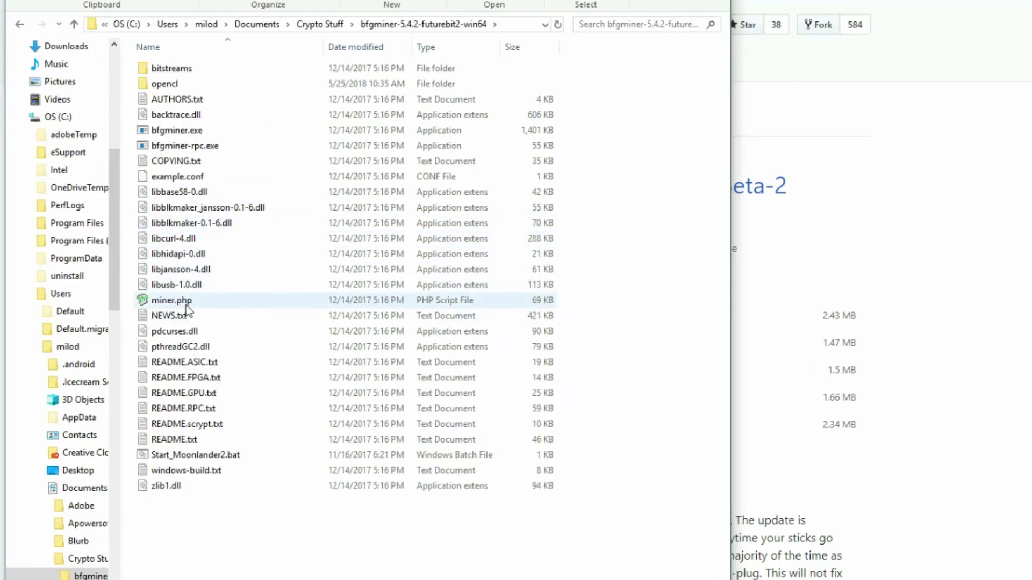
pyautogui.rightClick(188, 454)
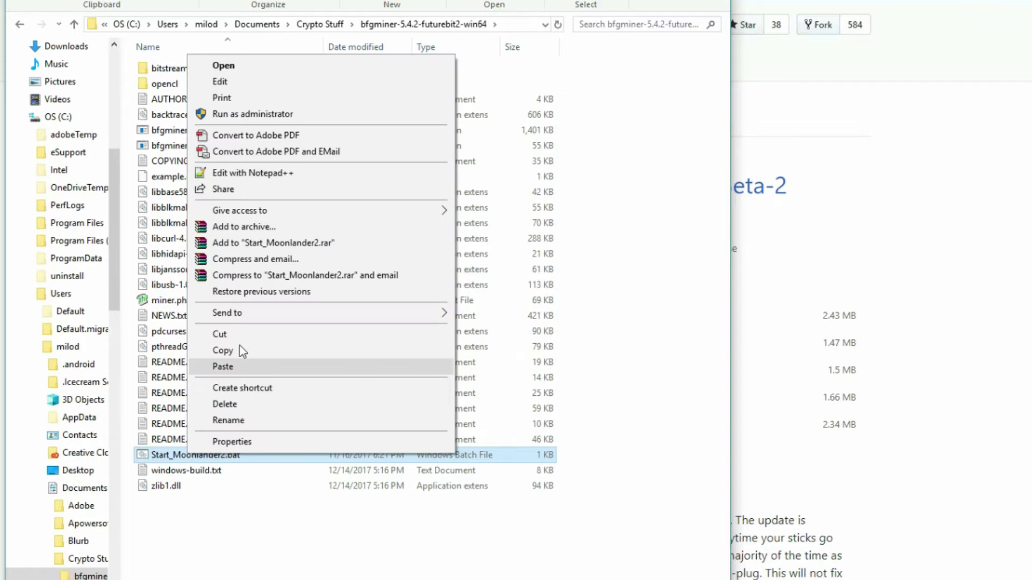
pyautogui.click(245, 85)
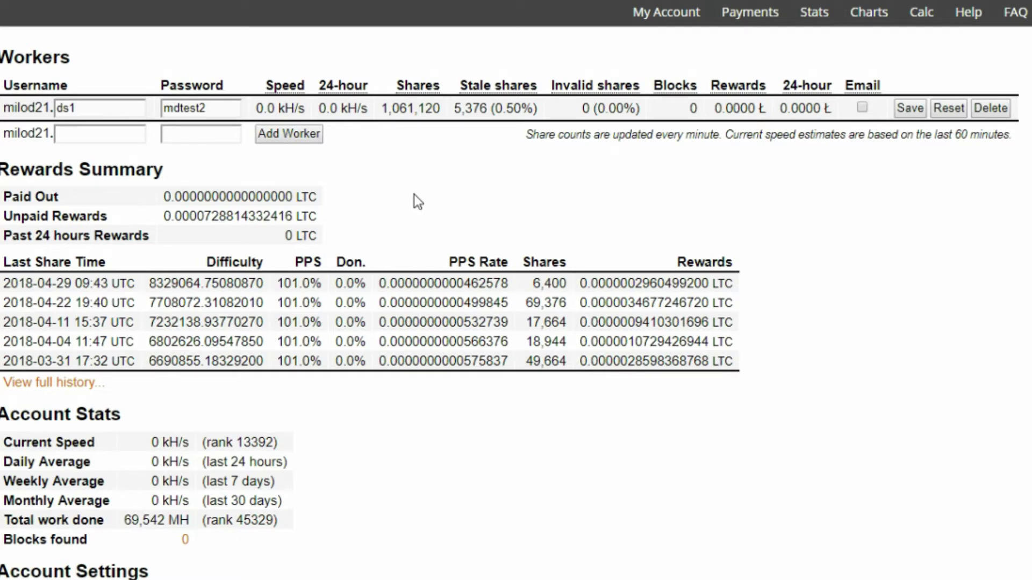
# Name the new worker 2 and give it the existing worker's password with the last digit changed to 3.
pyautogui.click(102, 137)
pyautogui.write('2')
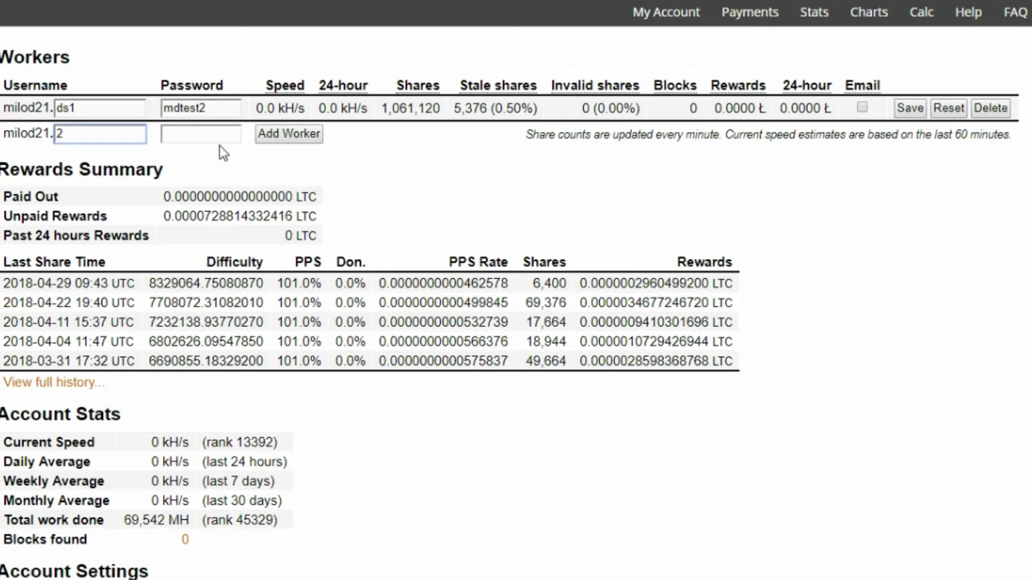
pyautogui.click(210, 132)
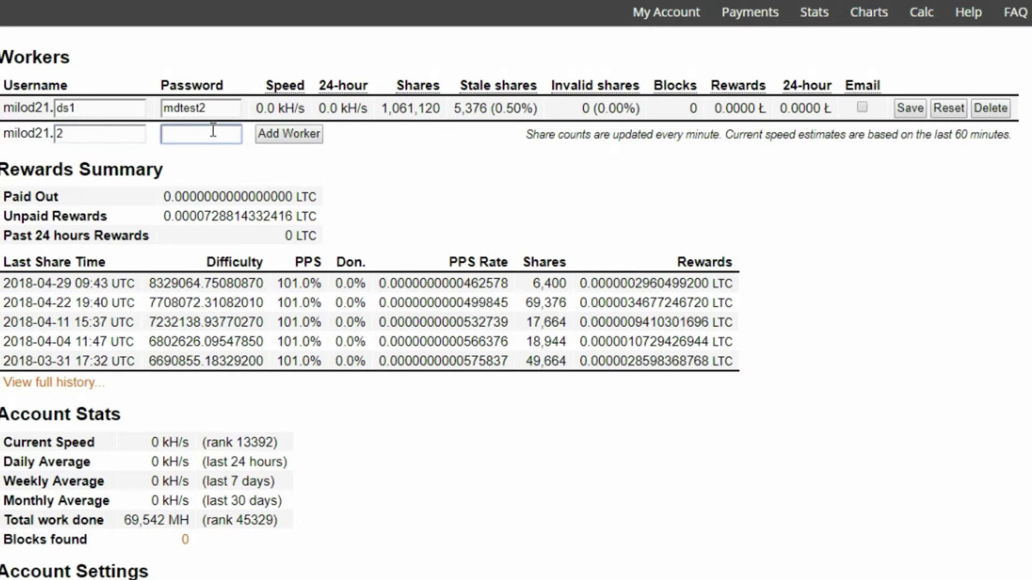
pyautogui.moveTo(216, 109); pyautogui.dragTo(142, 105)
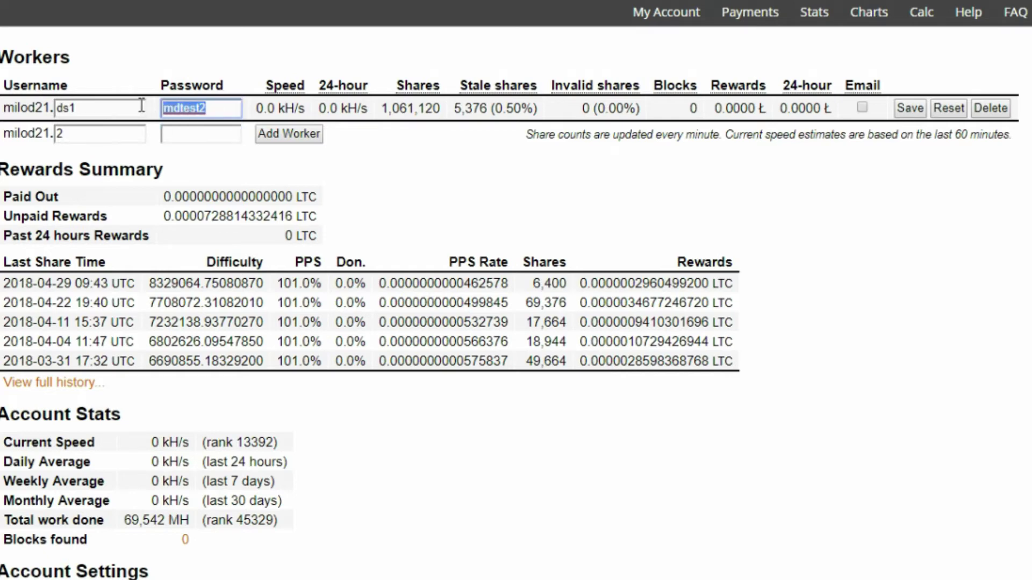
pyautogui.click(184, 129)
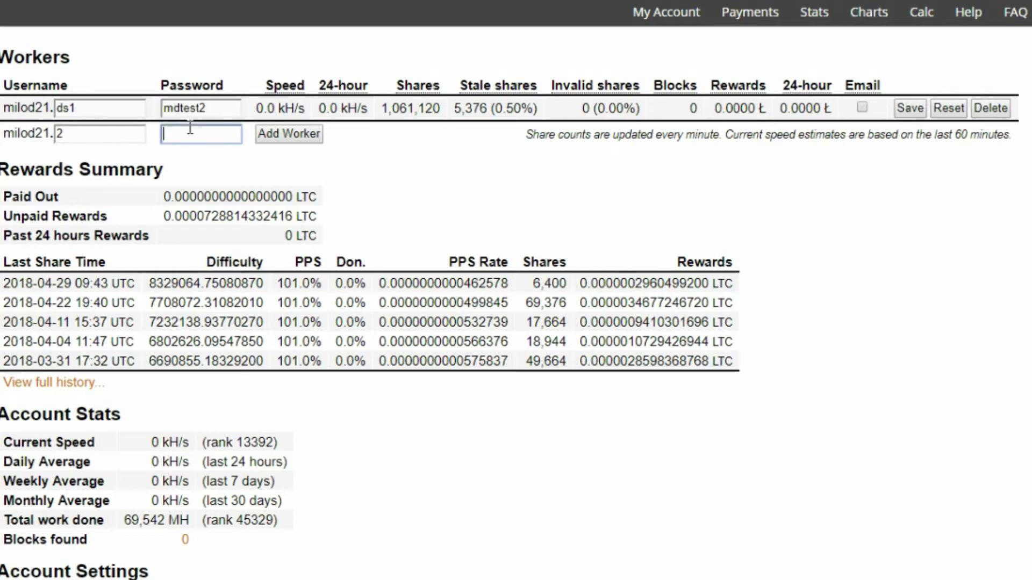
pyautogui.hotkey('ctrl', 'v')
pyautogui.press('BackSpace')
pyautogui.write('3')
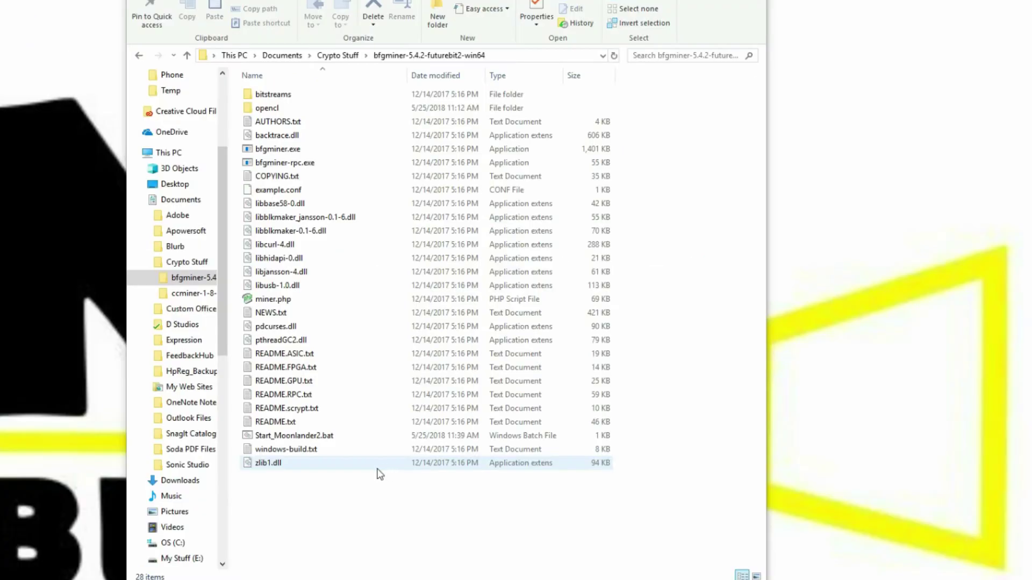
# Open Start_Moonlander2.bat in Notepad and replace the -u username with the new worker name ending in 2.
pyautogui.rightClick(278, 437)
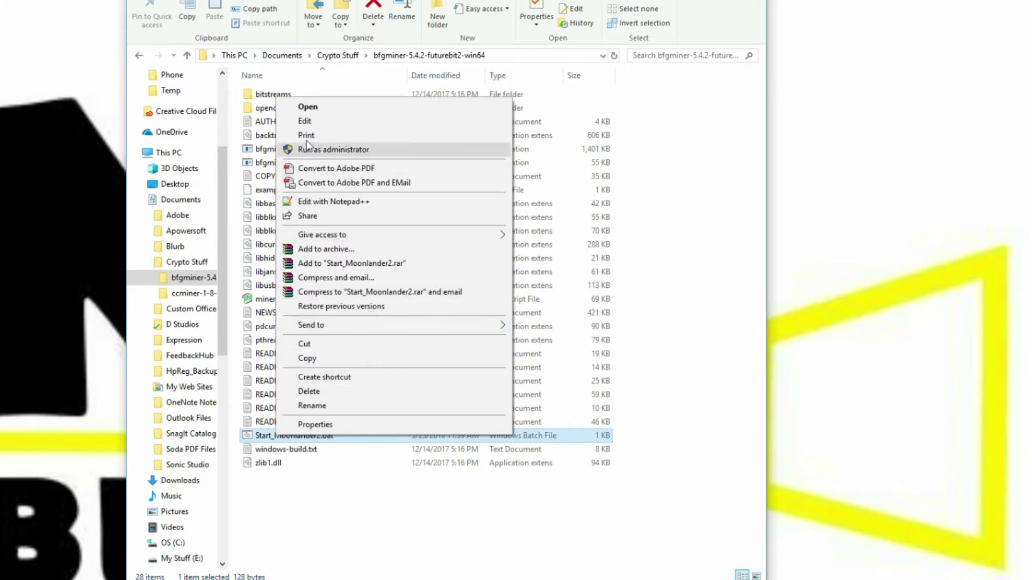
pyautogui.click(304, 122)
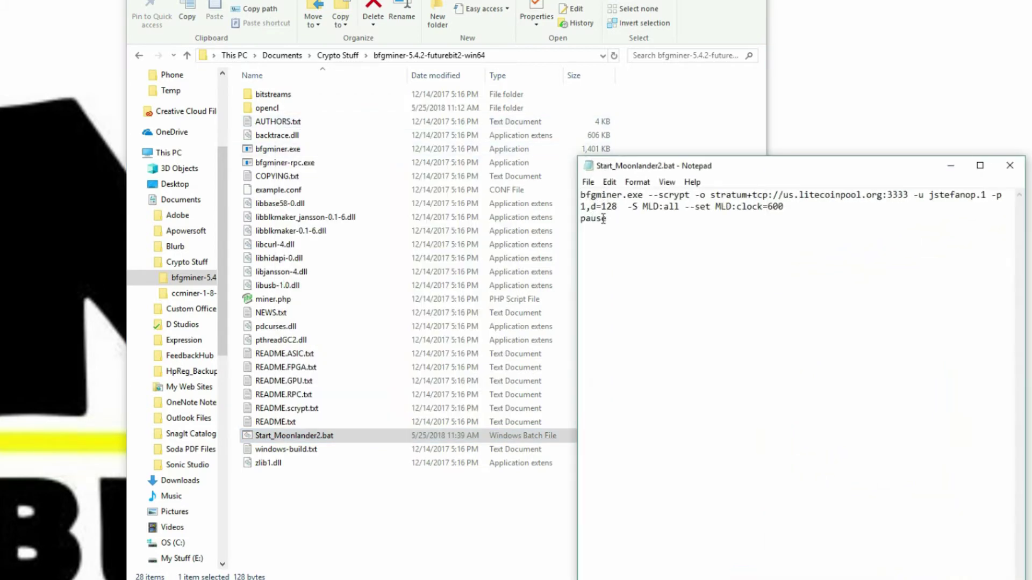
pyautogui.moveTo(733, 165); pyautogui.dragTo(530, 95)
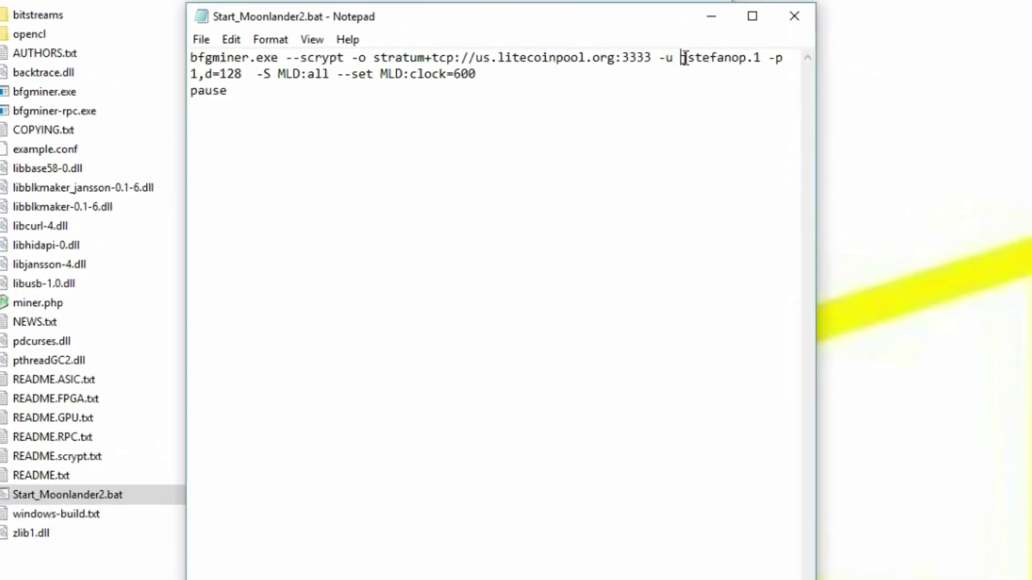
pyautogui.moveTo(682, 58); pyautogui.dragTo(760, 58)
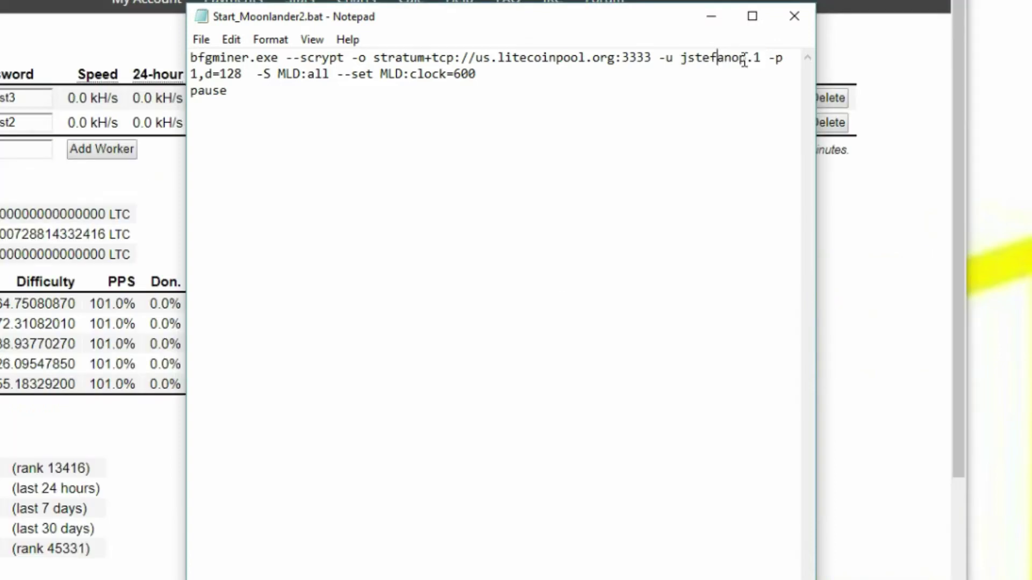
pyautogui.moveTo(760, 58); pyautogui.dragTo(680, 57)
pyautogui.hotkey('ctrl', 'v')
pyautogui.write('2')
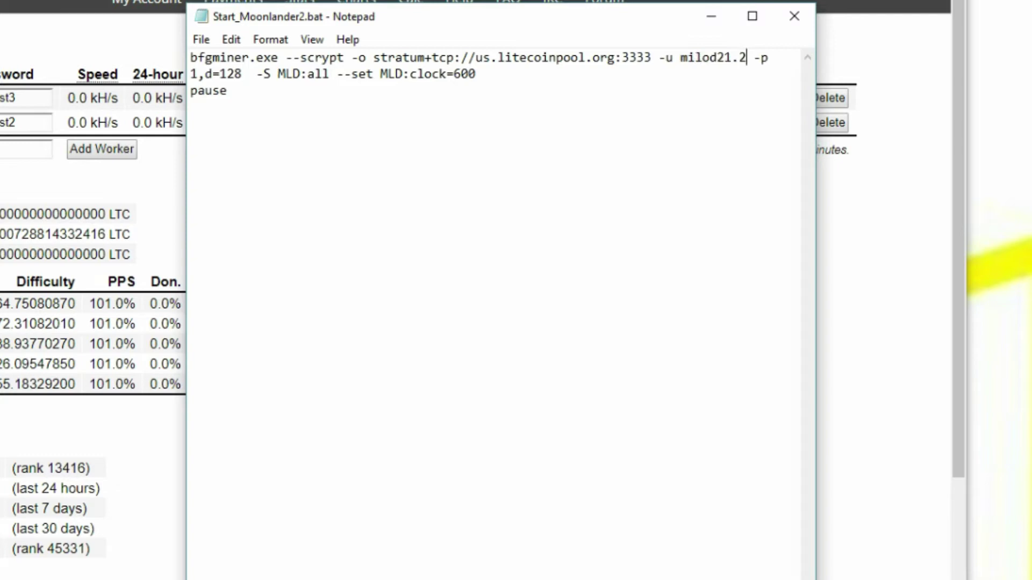
# Paste the new worker's password over the old value after -p.
pyautogui.moveTo(248, 71); pyautogui.dragTo(190, 74)
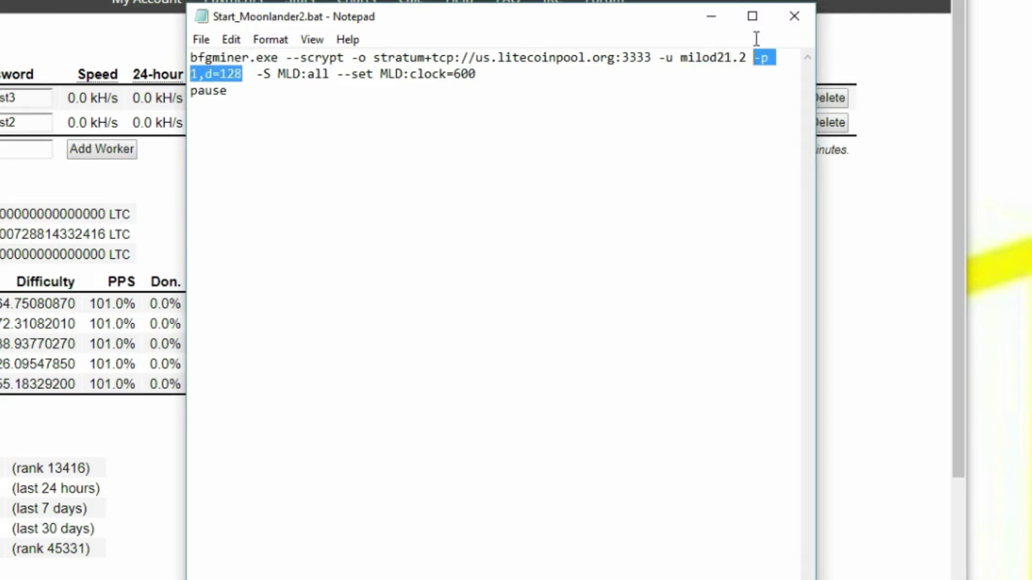
pyautogui.click(711, 16)
pyautogui.hotkey('alt', 'Tab')
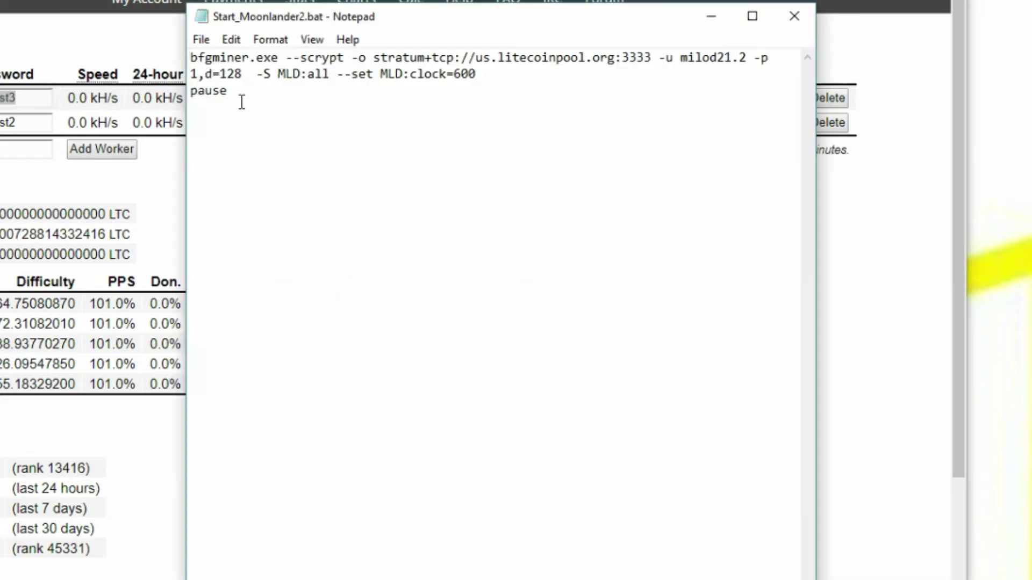
pyautogui.hotkey('ctrl', 'v')
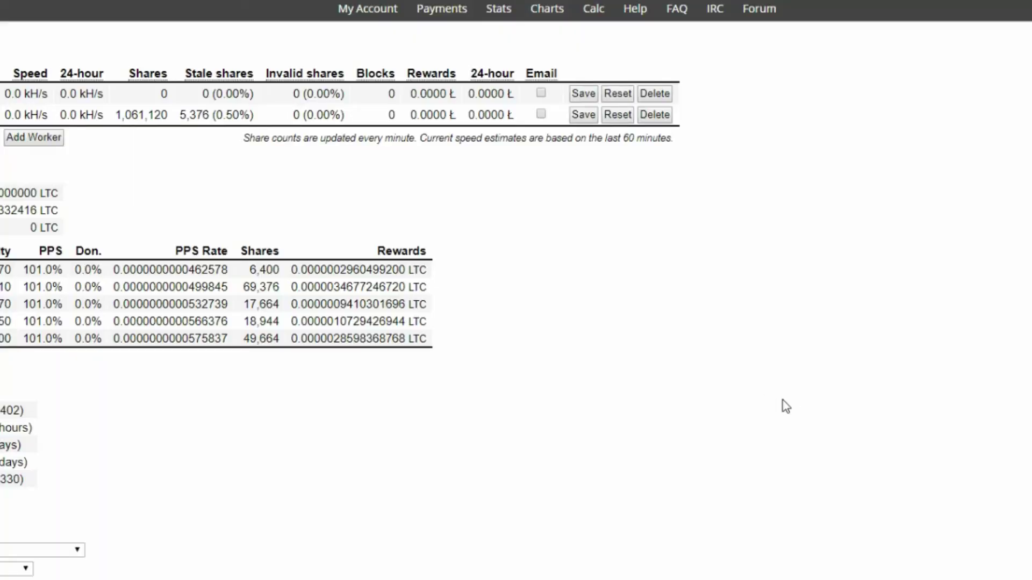
# Run Start_Moonlander2.bat to launch bfgminer 5.4.2 in a Command Prompt window.
pyautogui.rightClick(226, 475)
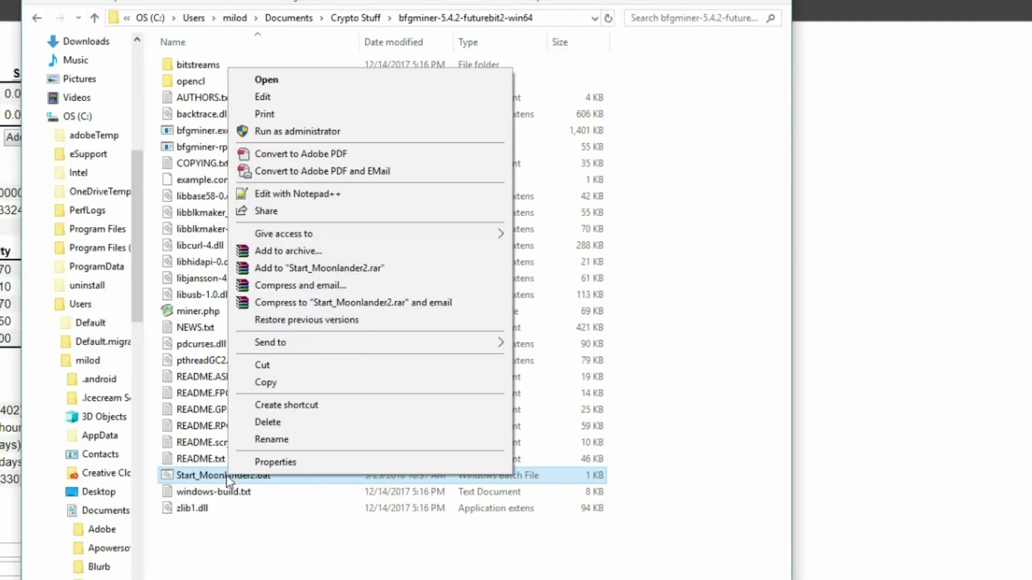
pyautogui.press('Escape')
pyautogui.doubleClick(188, 476)
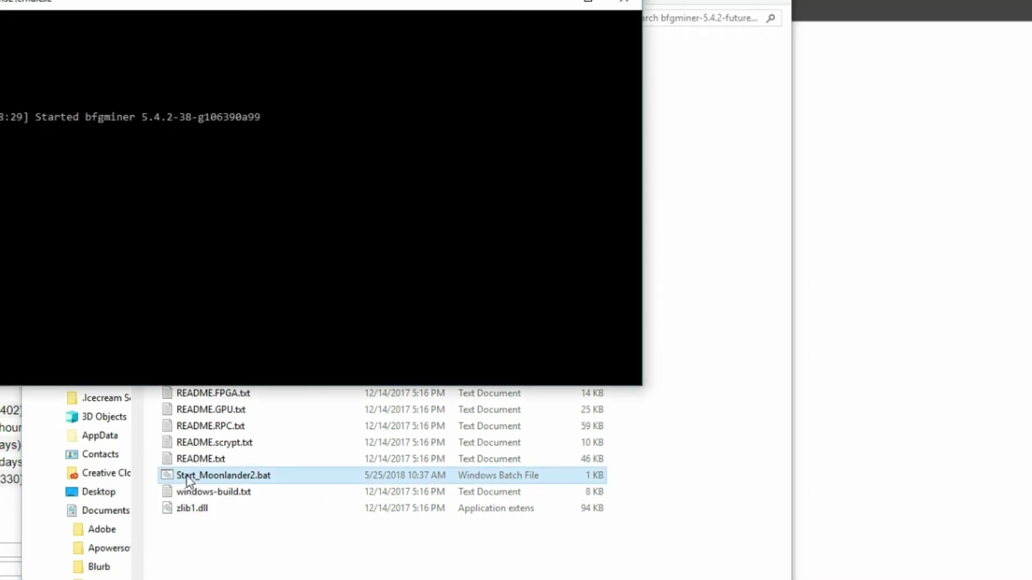